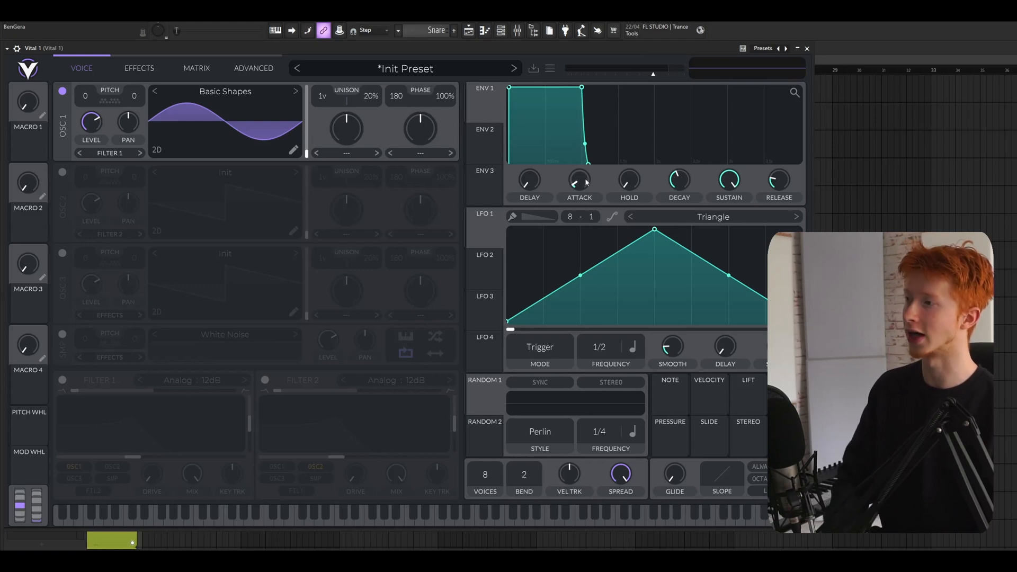
Load the Basic Shapes wavetable into oscillator 1
mouse_move(509, 89)
left_mouse_down()
mouse_move(534, 88)
mouse_move(507, 88)
left_mouse_up()
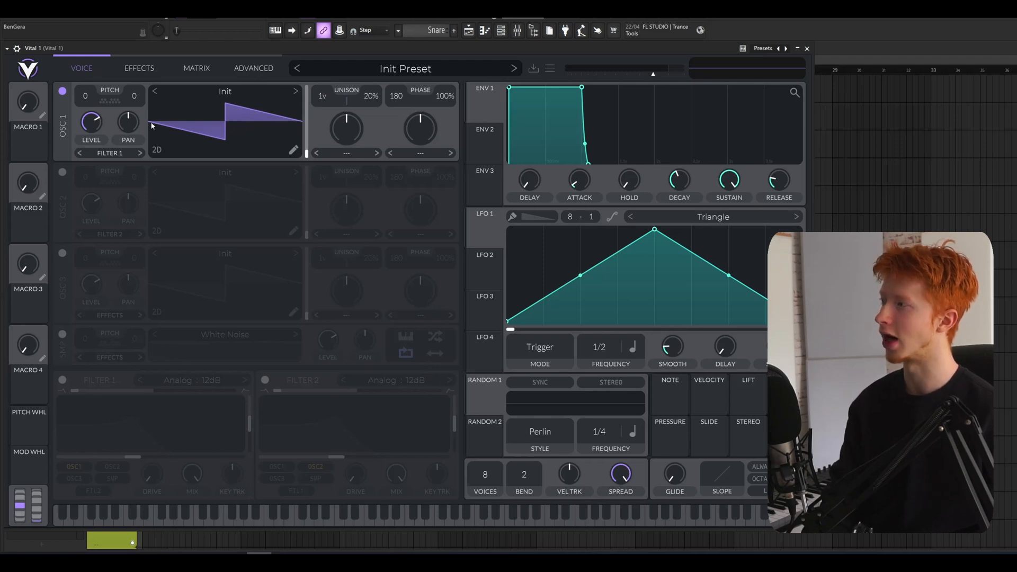
left_click(290, 98)
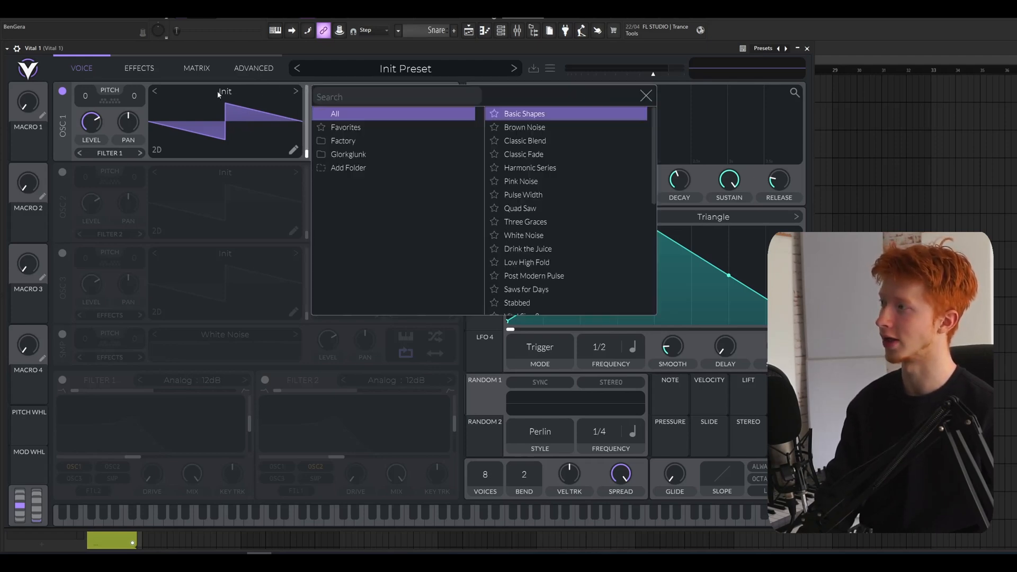
left_click(530, 120)
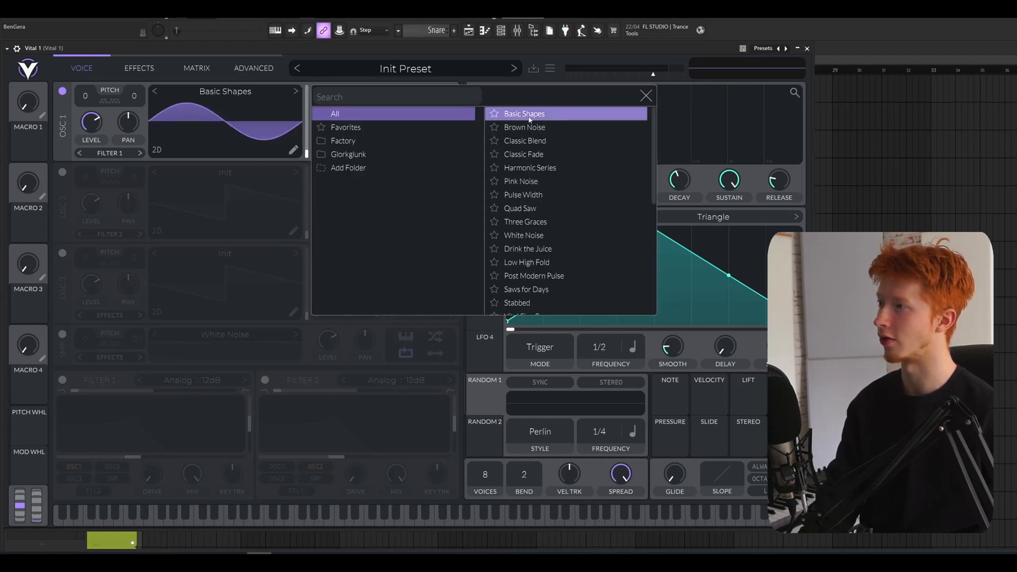
left_click(645, 96)
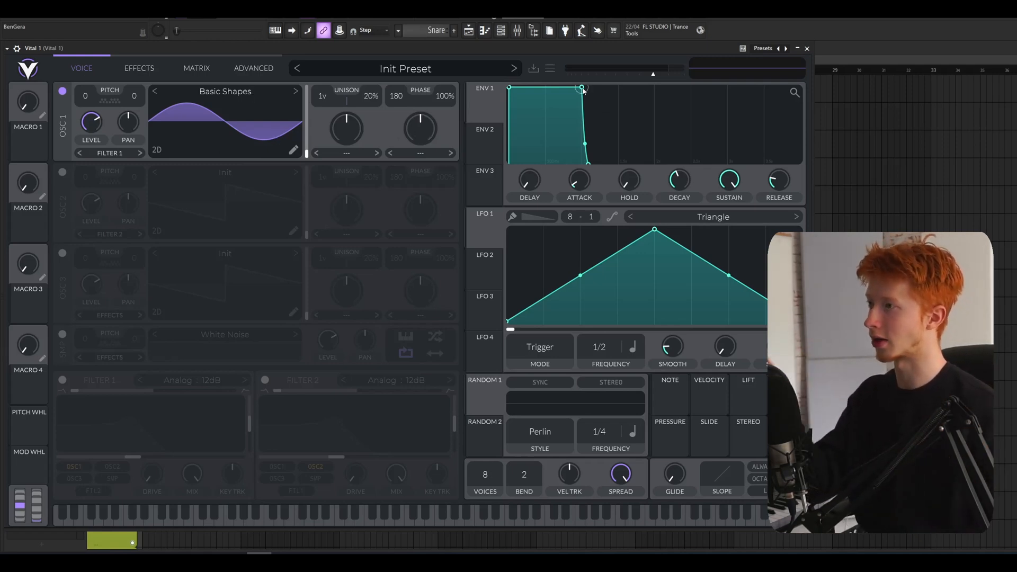
Shape envelope 1 with decay at zero, full sustain and a short release
left_click_drag(583, 88, 536, 152)
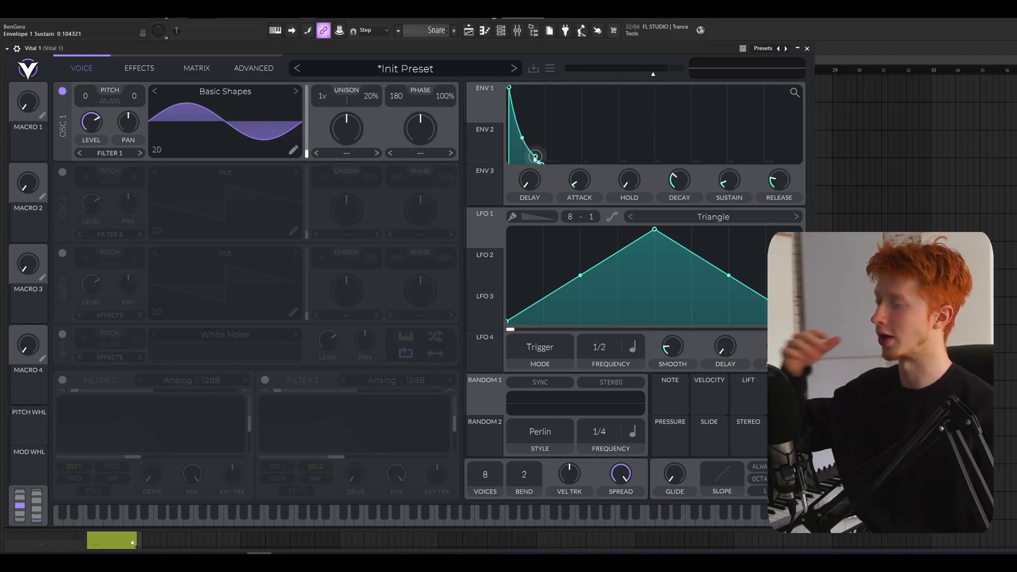
left_click_drag(535, 157, 555, 89)
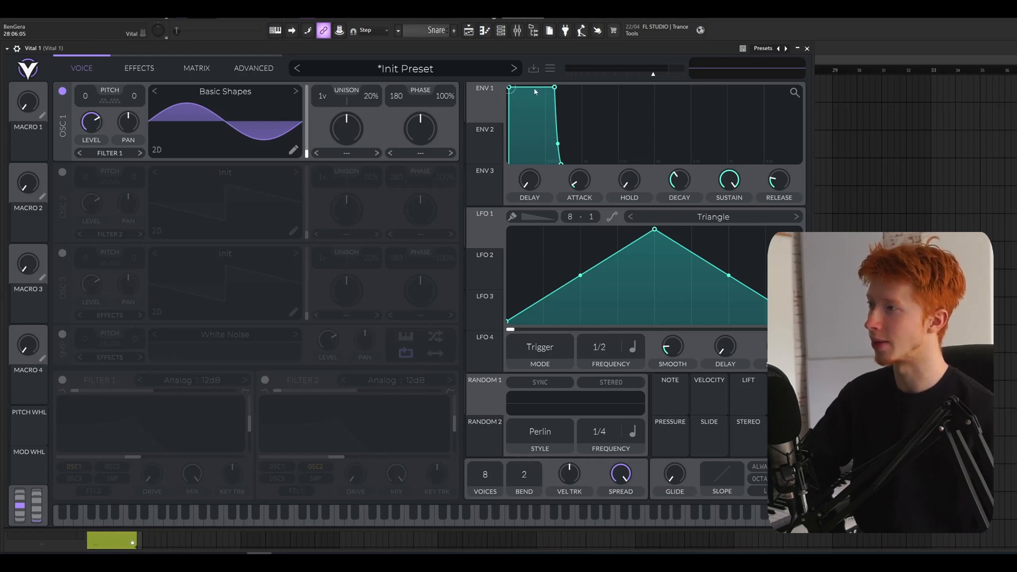
mouse_move(556, 91)
left_mouse_down()
mouse_move(575, 129)
mouse_move(565, 121)
mouse_move(606, 106)
mouse_move(622, 122)
mouse_move(519, 124)
mouse_move(566, 129)
mouse_move(539, 139)
mouse_move(543, 80)
left_mouse_up()
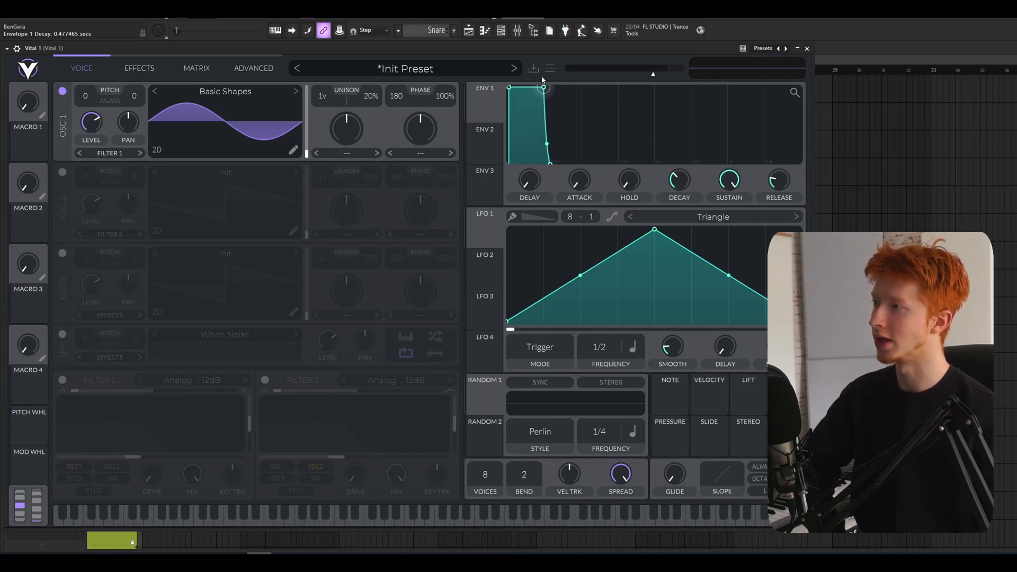
left_click_drag(677, 179, 687, 281)
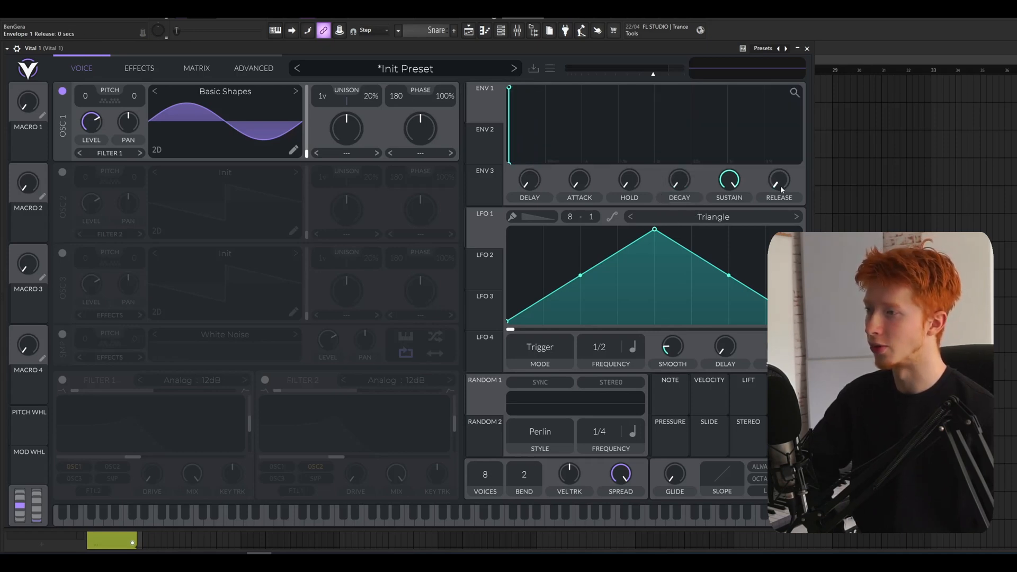
left_click_drag(781, 185, 773, 155)
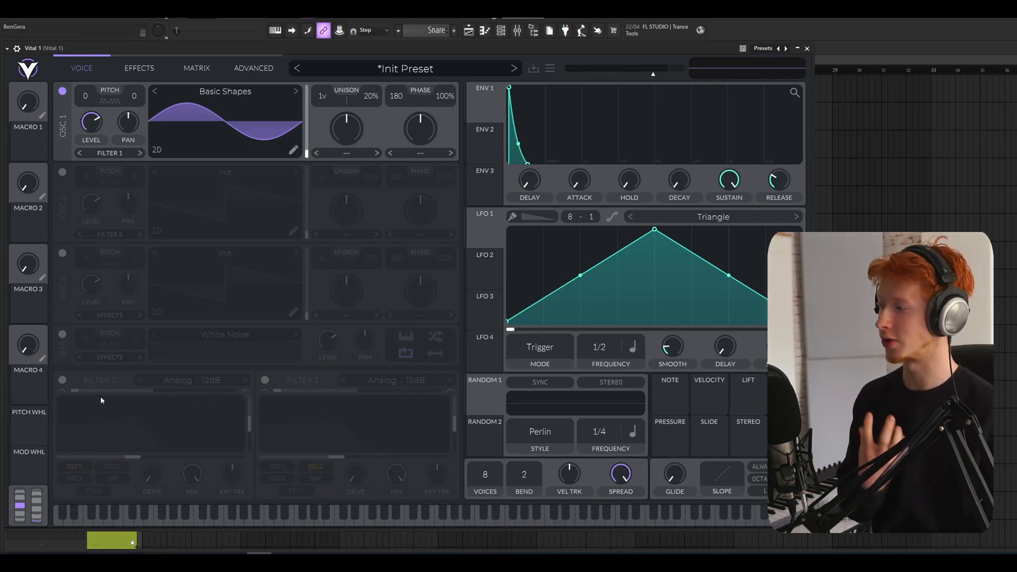
Enable Filter 1 for oscillator 1 and raise its cutoff
left_click(63, 380)
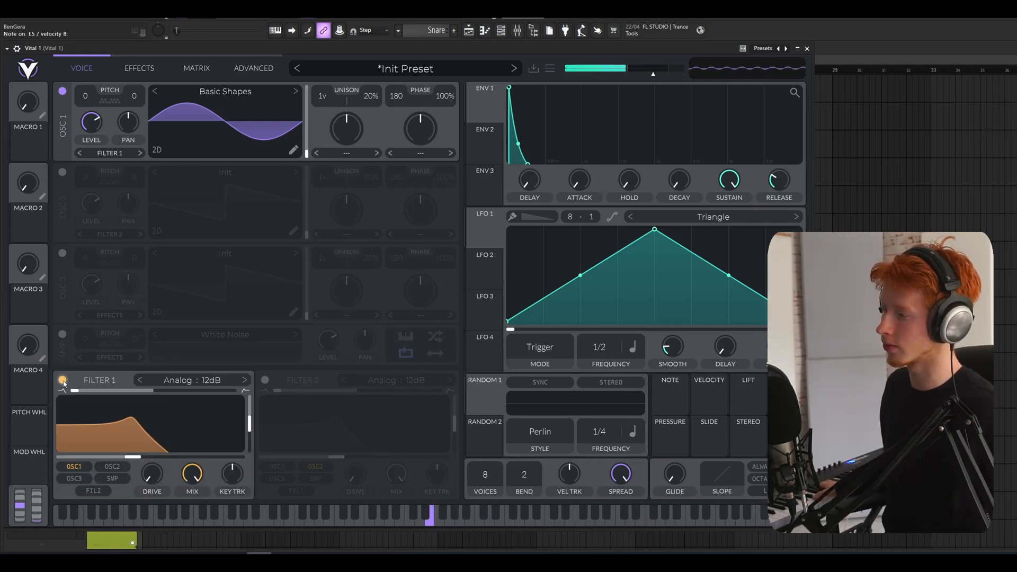
left_click_drag(153, 456, 217, 442)
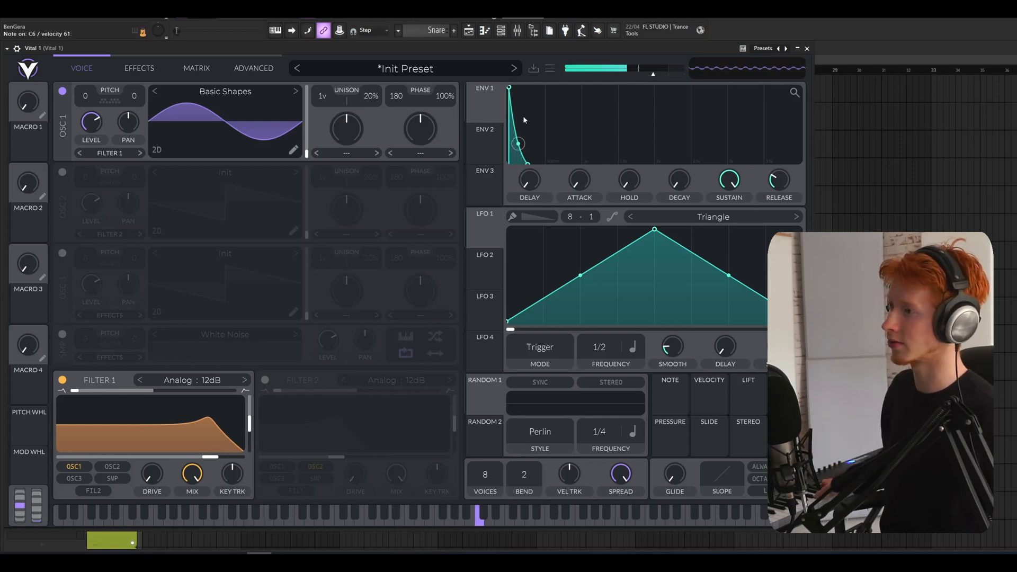
Rework envelope 1 with a slight attack, a short decay, reduced sustain and an adjusted release
mouse_move(531, 184)
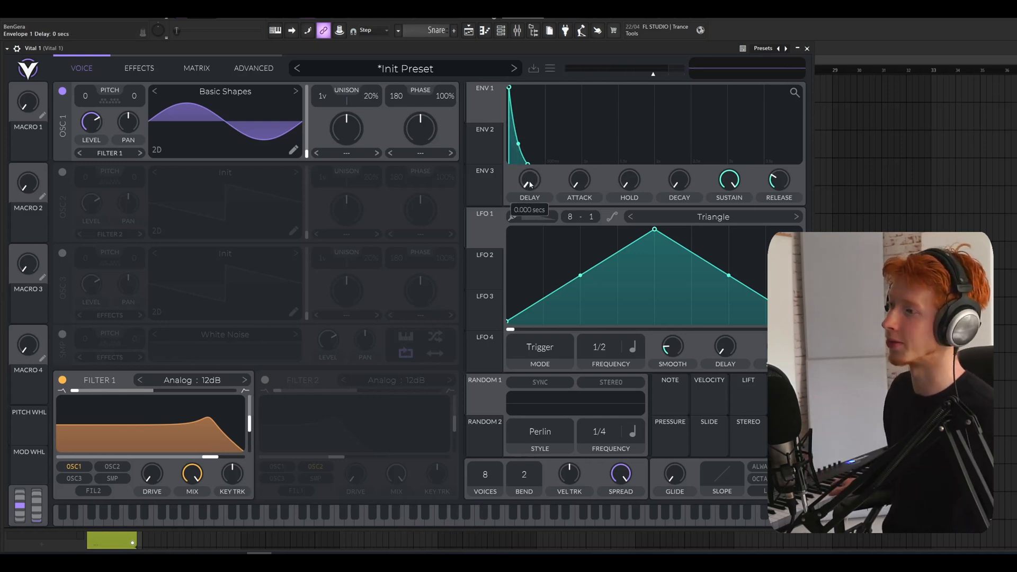
mouse_move(571, 175)
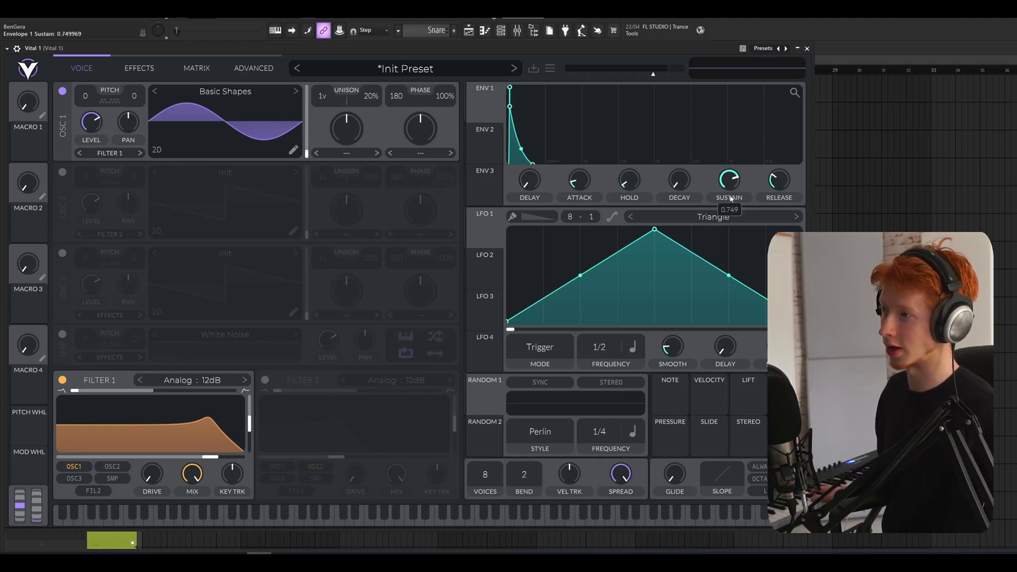
left_click_drag(685, 182, 688, 177)
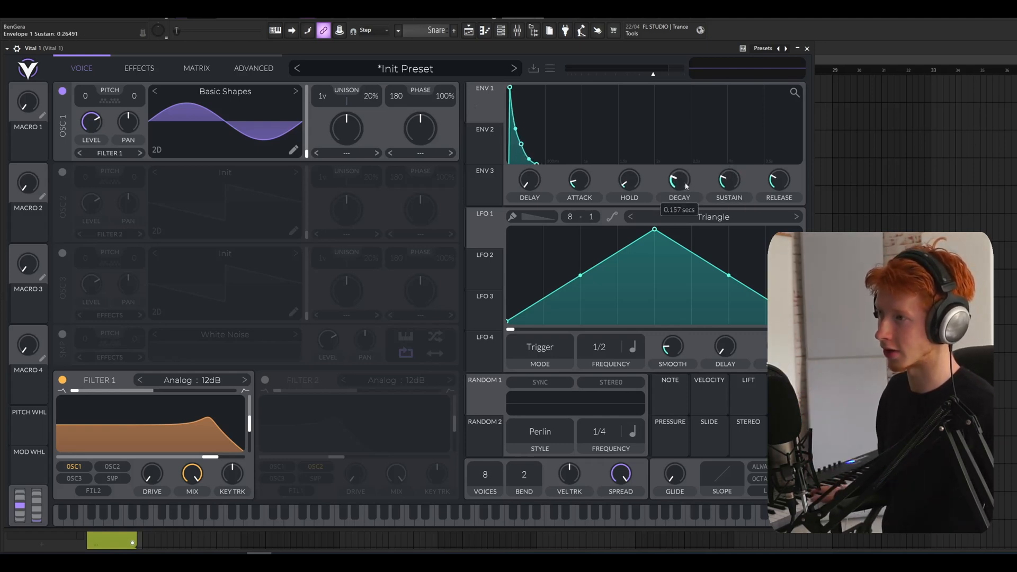
left_click_drag(687, 183, 689, 186)
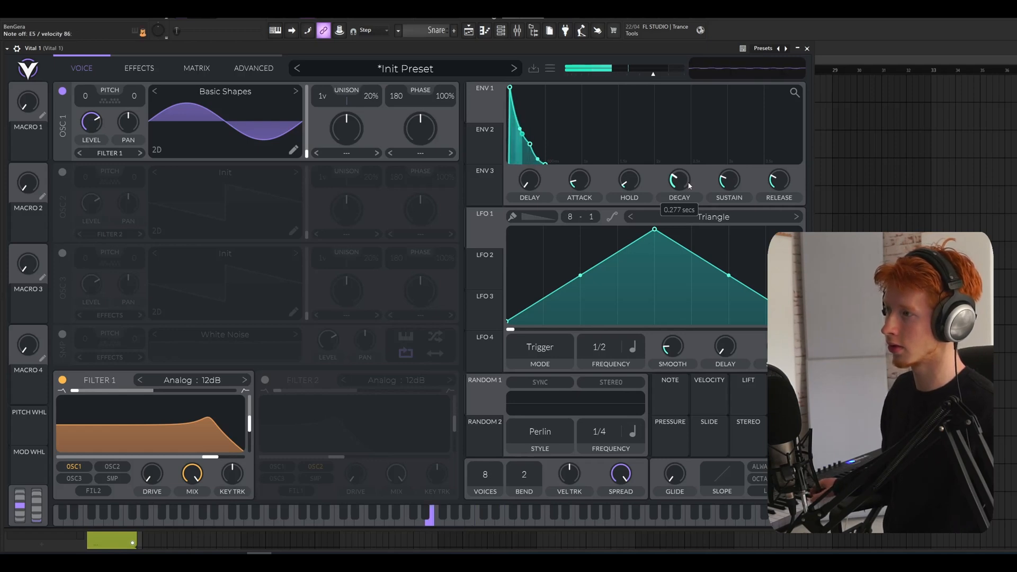
left_click_drag(780, 183, 782, 172)
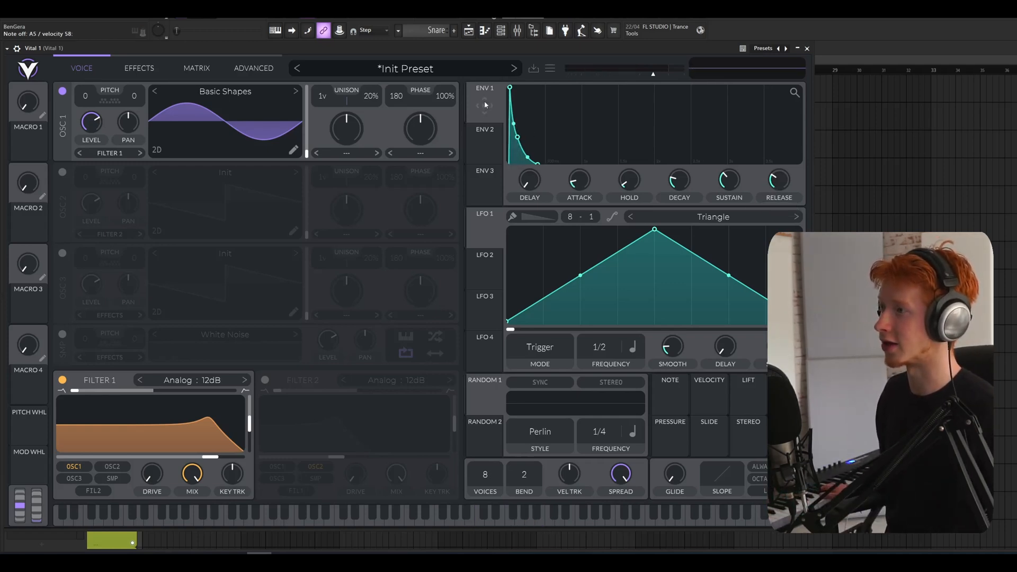
Modulate Filter 1's resonance with envelope 1 at an amount of about 0.239
left_click_drag(484, 106, 418, 178)
left_click_drag(245, 360, 236, 424)
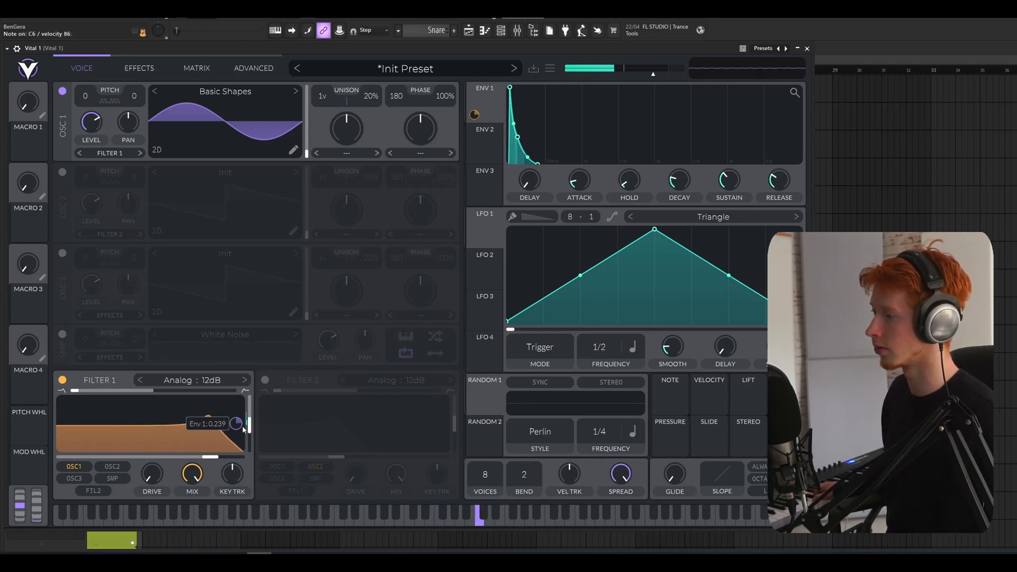
Try the Formant and Comb models on Filter 1, and settle on Phaser : Negative
left_click(189, 384)
left_click(275, 450)
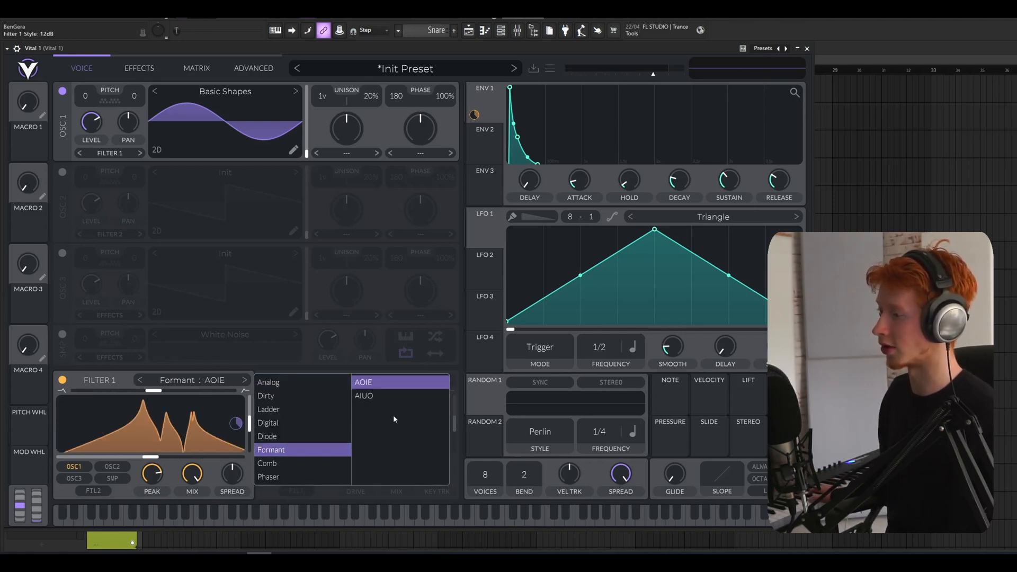
left_click(279, 461)
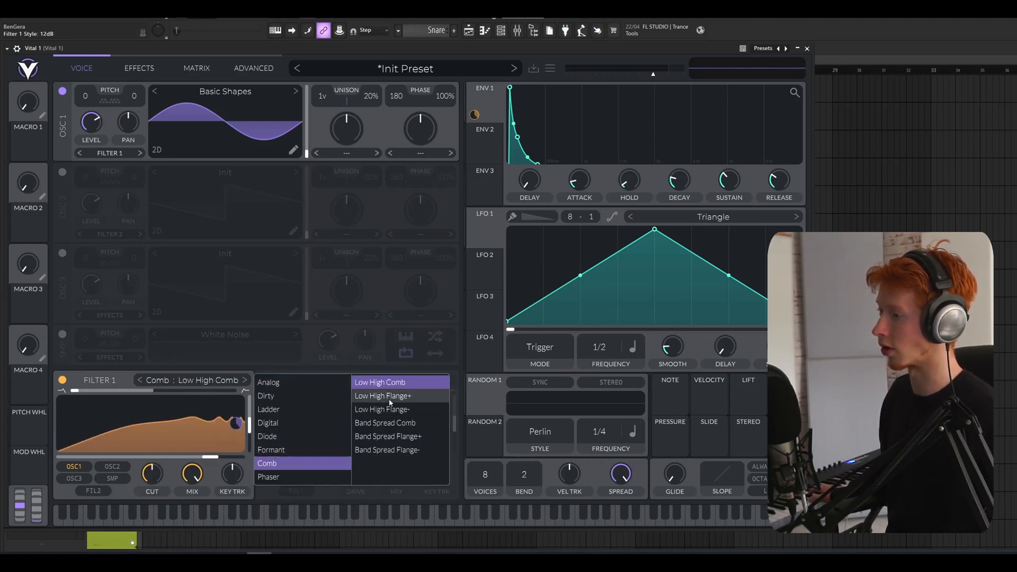
left_click(384, 396)
left_click(384, 412)
left_click(383, 396)
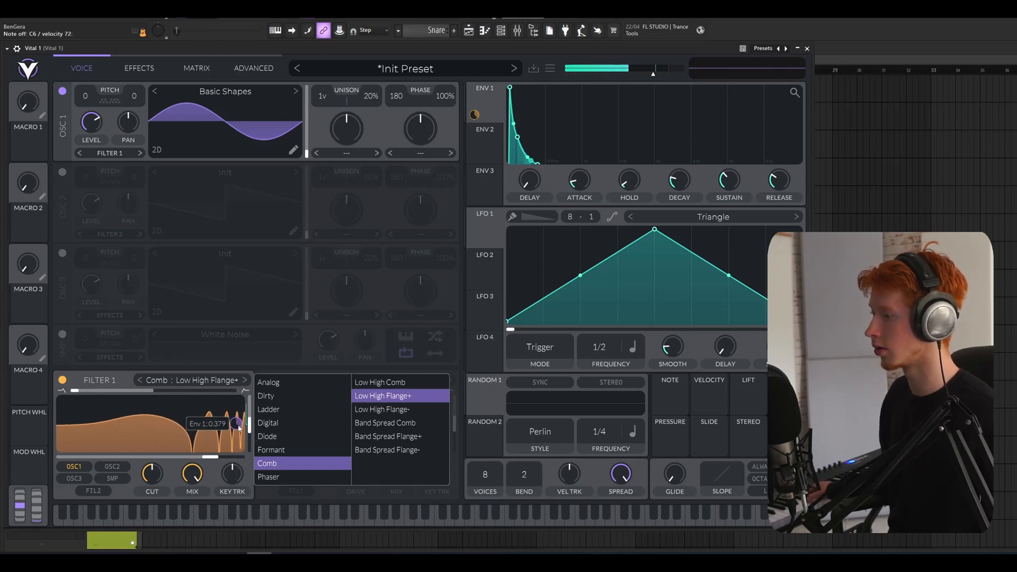
left_click(380, 383)
left_click(245, 380)
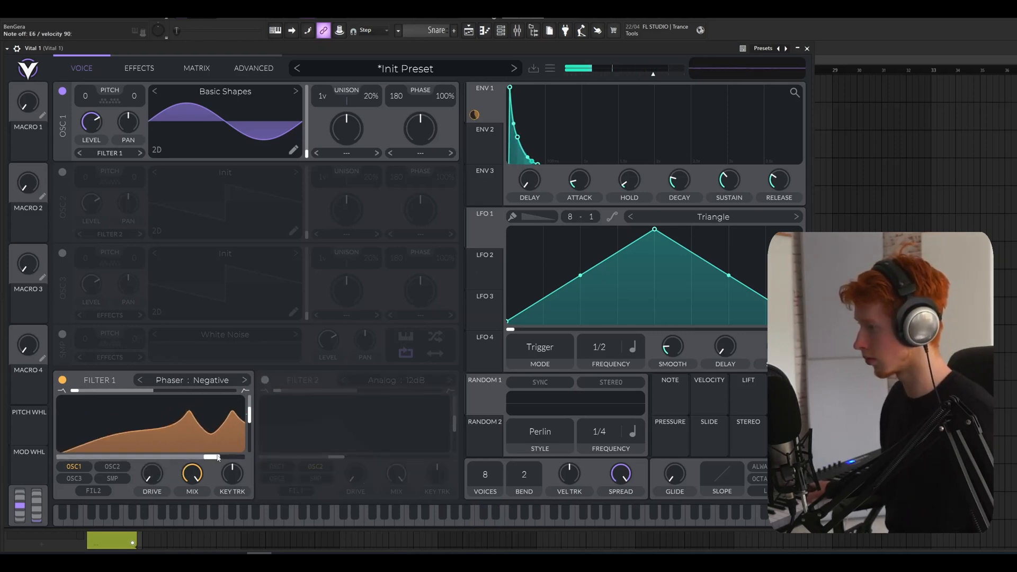
Raise Filter 1's resonance and move its cutoff close to the maximum
left_click_drag(213, 457, 216, 456)
left_click_drag(249, 414, 249, 408)
left_click_drag(218, 456, 234, 456)
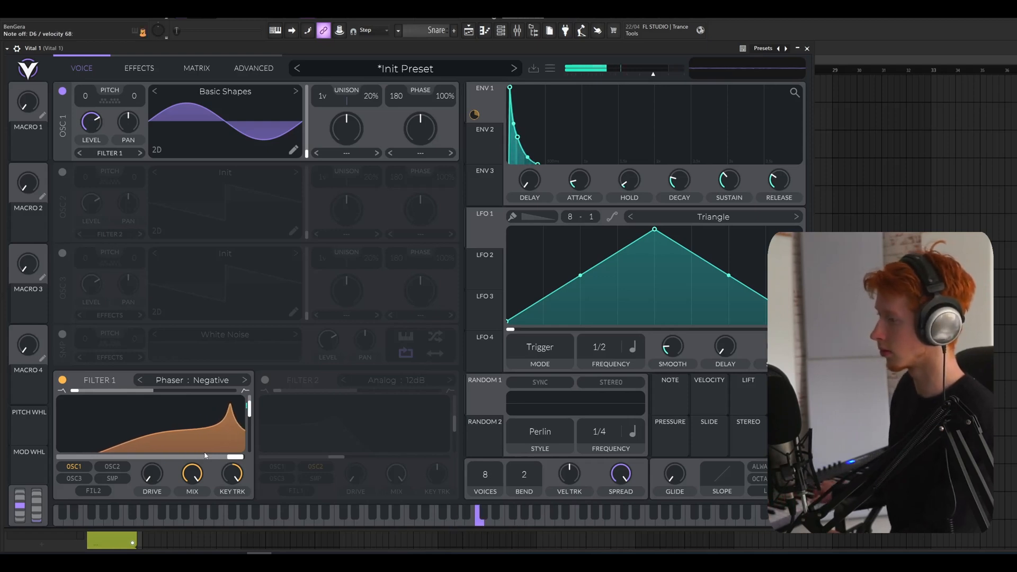
Enable oscillator 2 and Filter 2, and raise Filter 2's cutoff to about 19 semitones
left_click(62, 172)
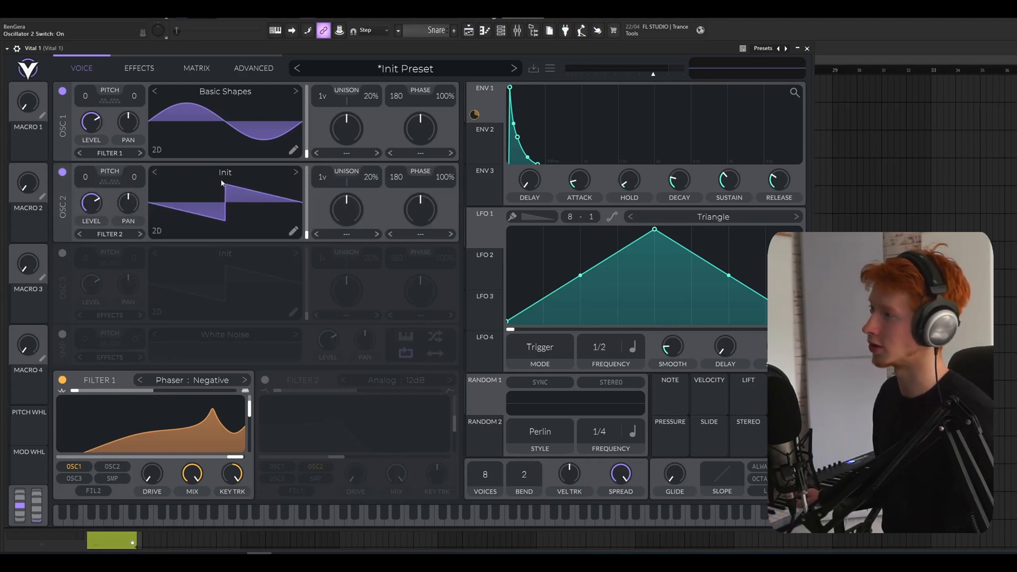
left_click(265, 380)
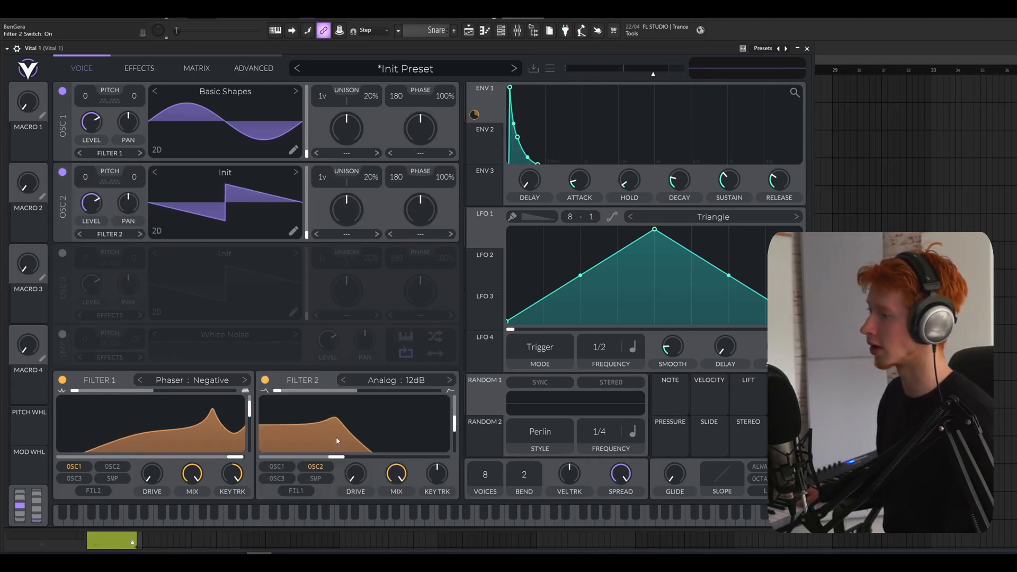
left_click_drag(337, 456, 364, 456)
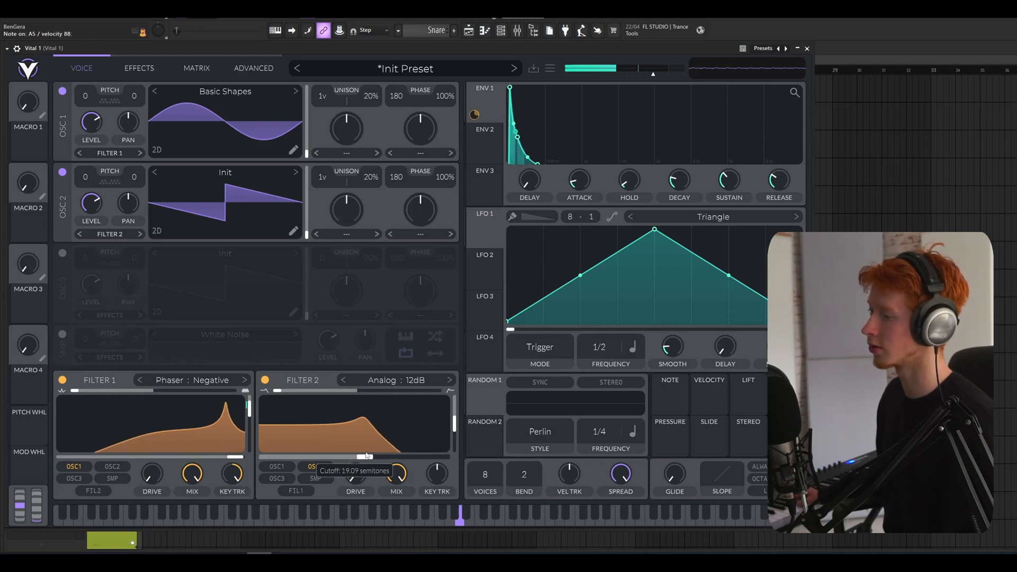
Modulate Filter 2's cutoff with envelope 1 and lower the filter's base cutoff
left_click_drag(475, 115, 418, 421)
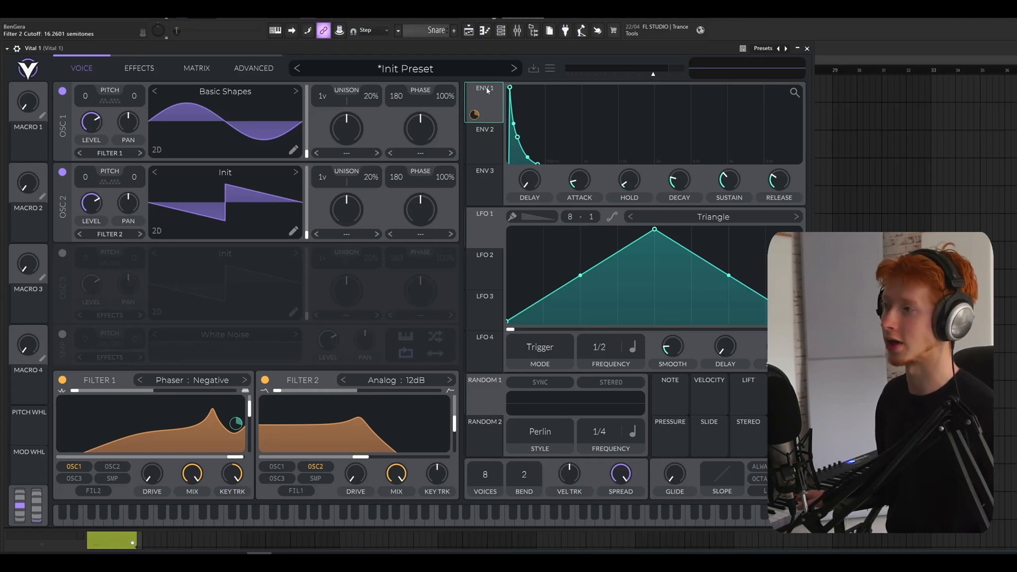
left_click_drag(487, 91, 358, 429)
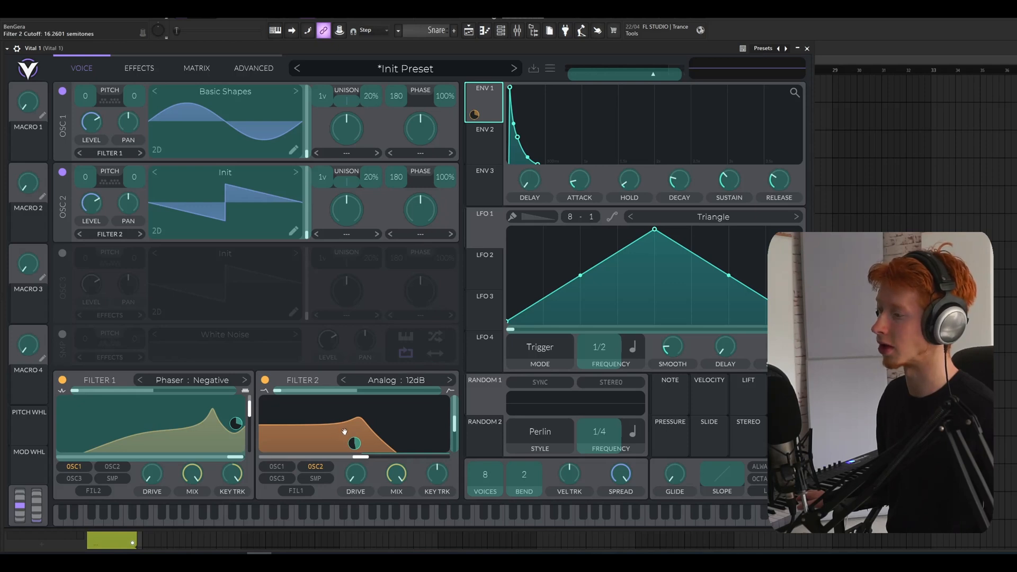
left_click_drag(353, 434, 331, 458)
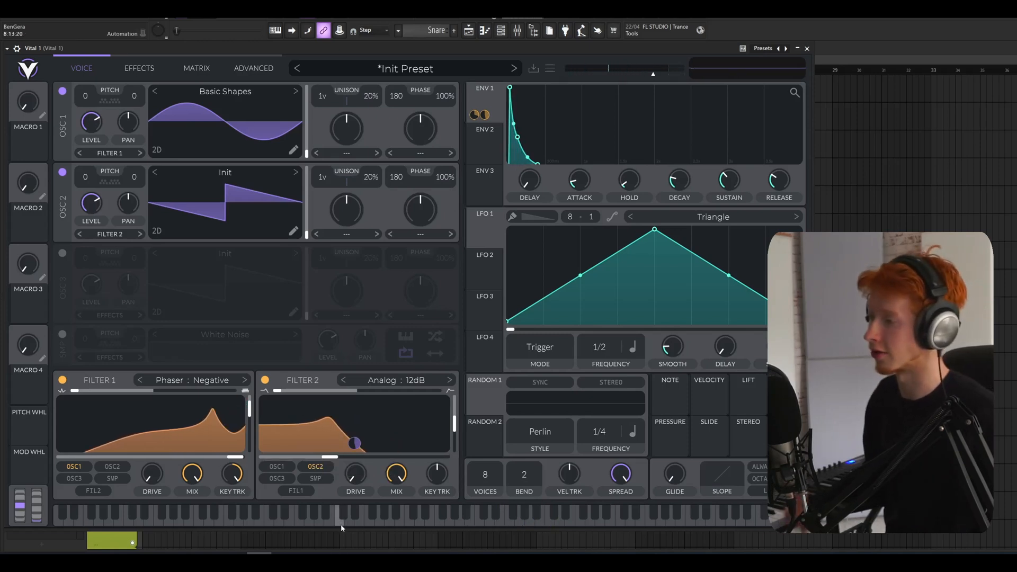
Load the Basic Shapes wavetable into oscillator 2 and transpose it up 12 semitones
left_click(226, 172)
left_click(525, 195)
left_click(647, 177)
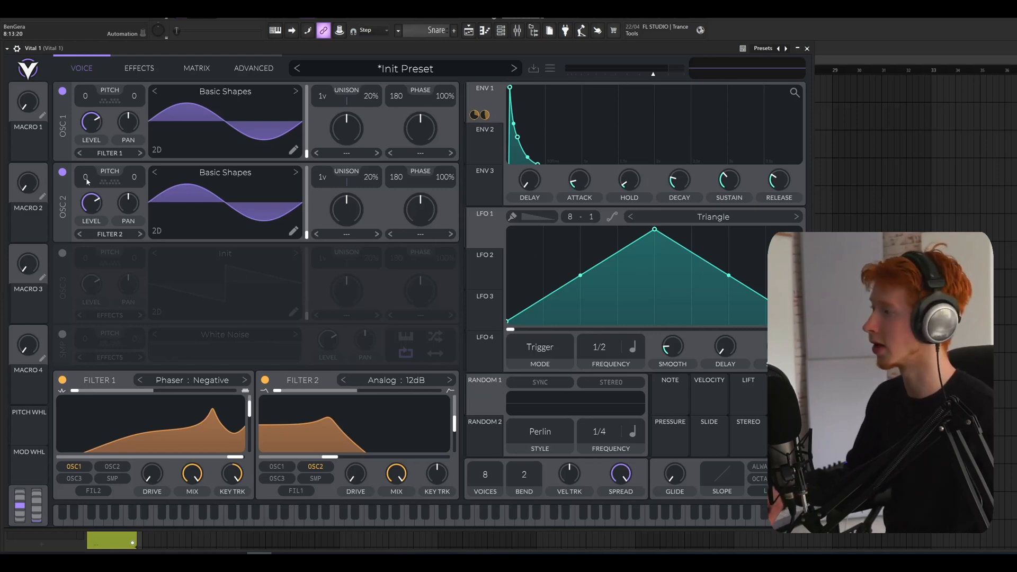
left_click_drag(86, 182, 87, 135)
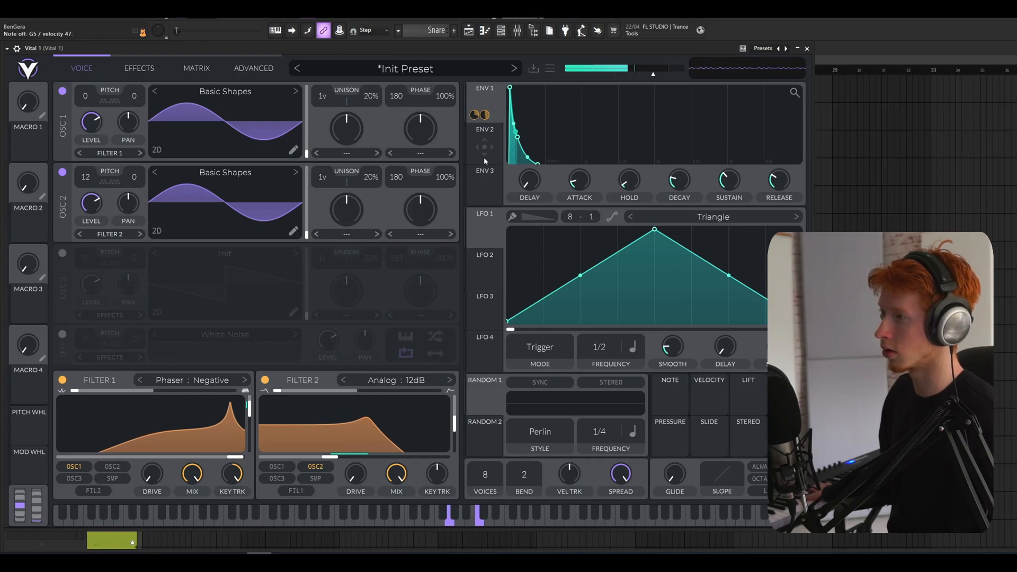
Modulate Filter 2's resonance with envelope 1 and adjust the modulation amount
left_click_drag(484, 100, 454, 423)
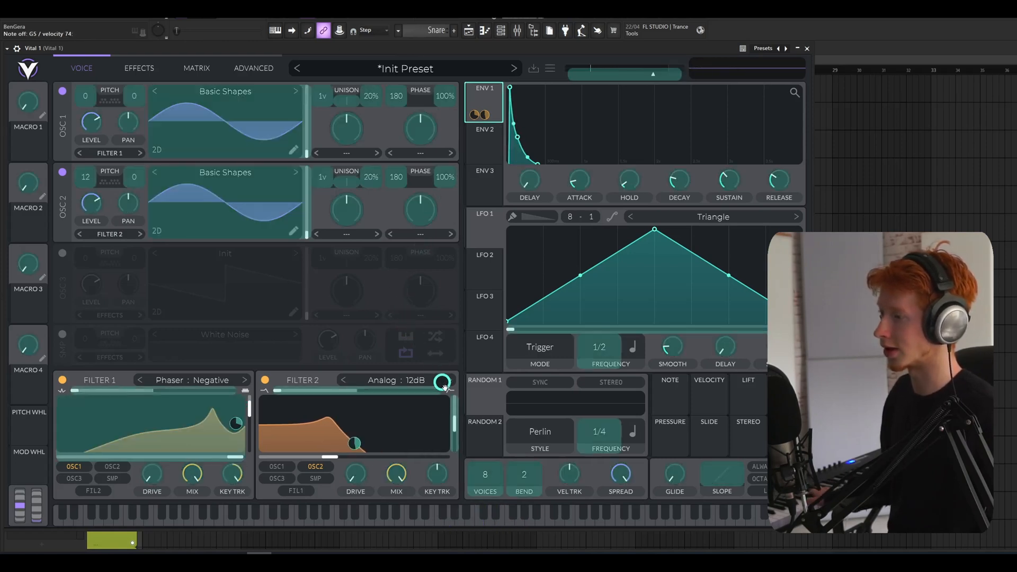
left_click_drag(441, 424, 441, 450)
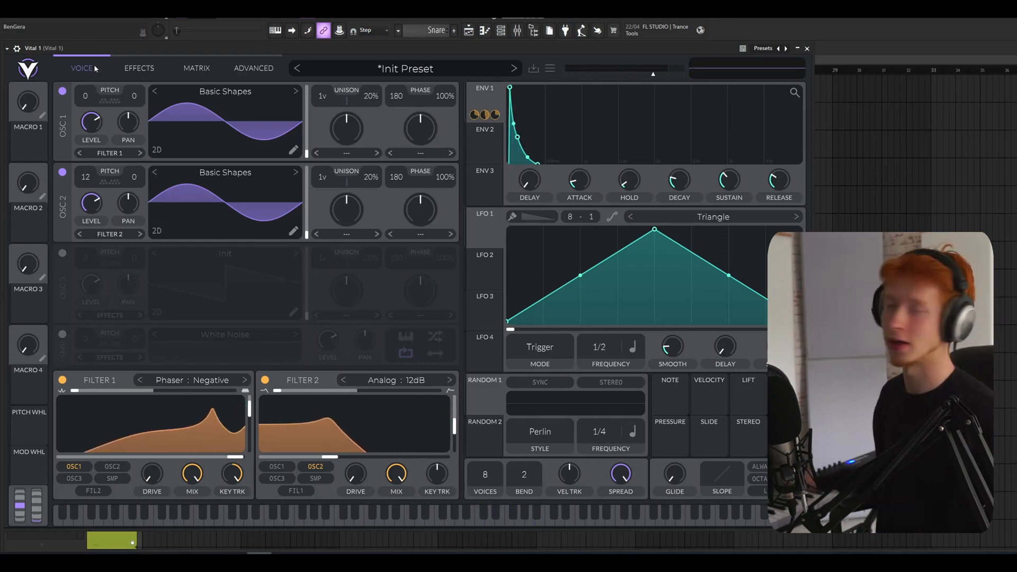
Enable the multiband Compressor effect and reduce the lower ratios of its low band, to about -0.28, and its middle band
left_click(139, 68)
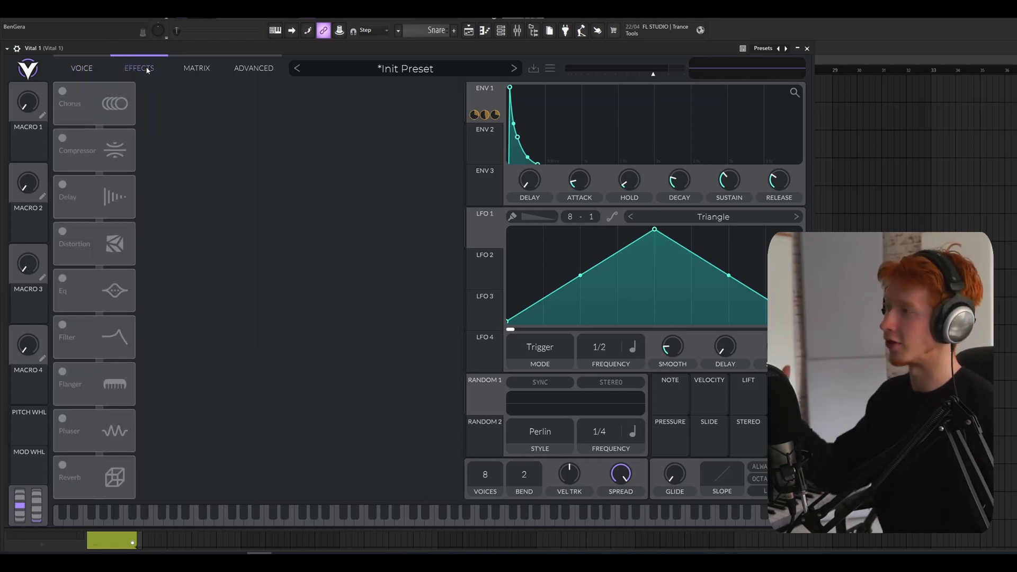
left_click(62, 137)
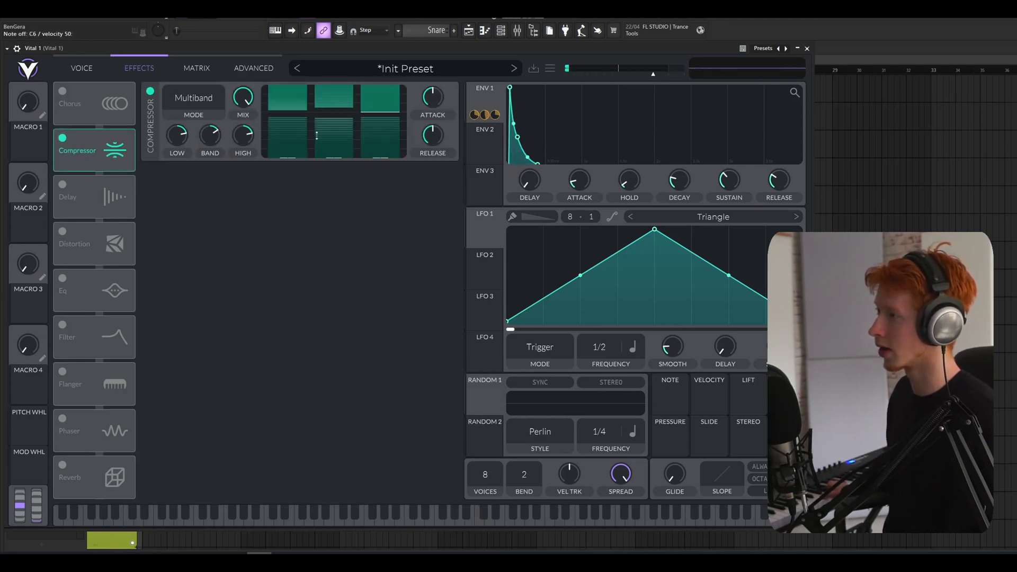
left_click_drag(285, 202, 285, 248)
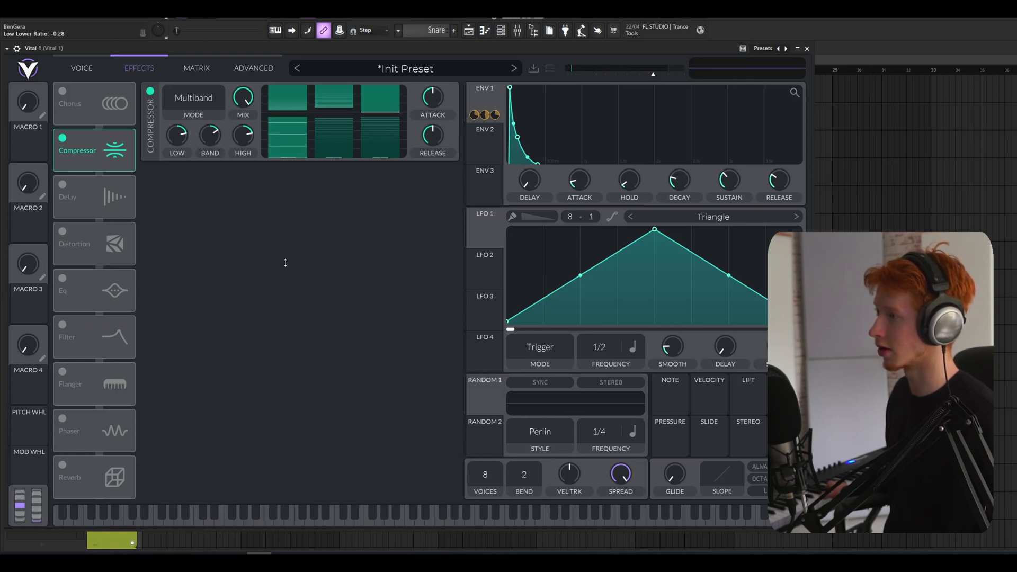
left_click_drag(342, 142, 345, 166)
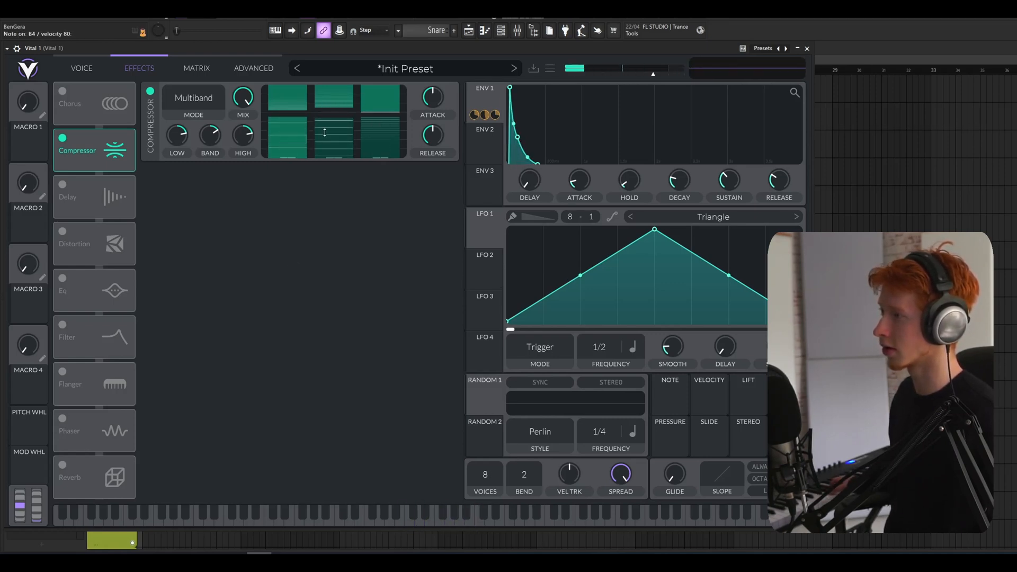
Enable Distortion and an EQ with a low cut and a mid-band dip of about -6.4 dB at 88.48 semitones
left_click(62, 232)
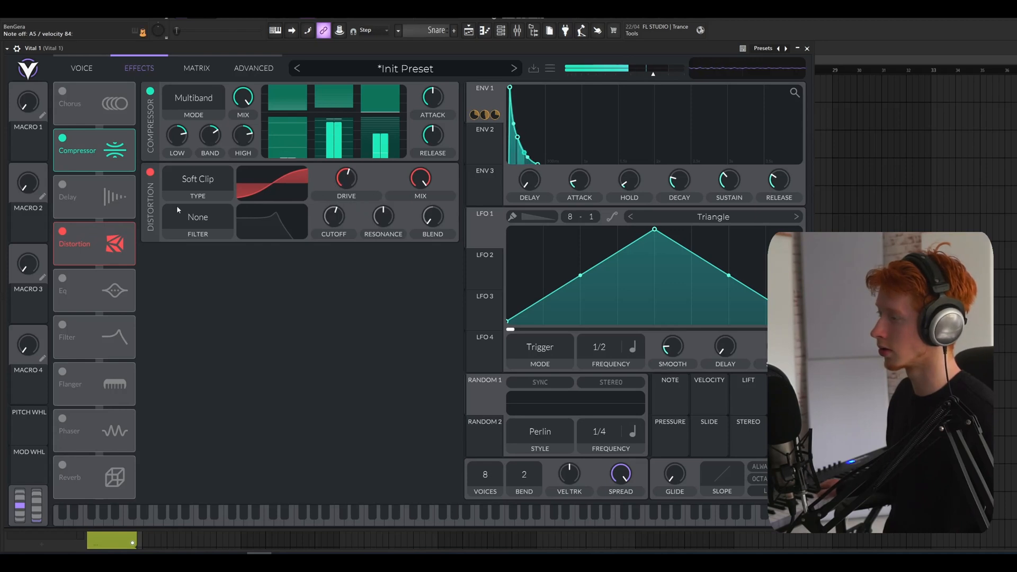
left_click(62, 279)
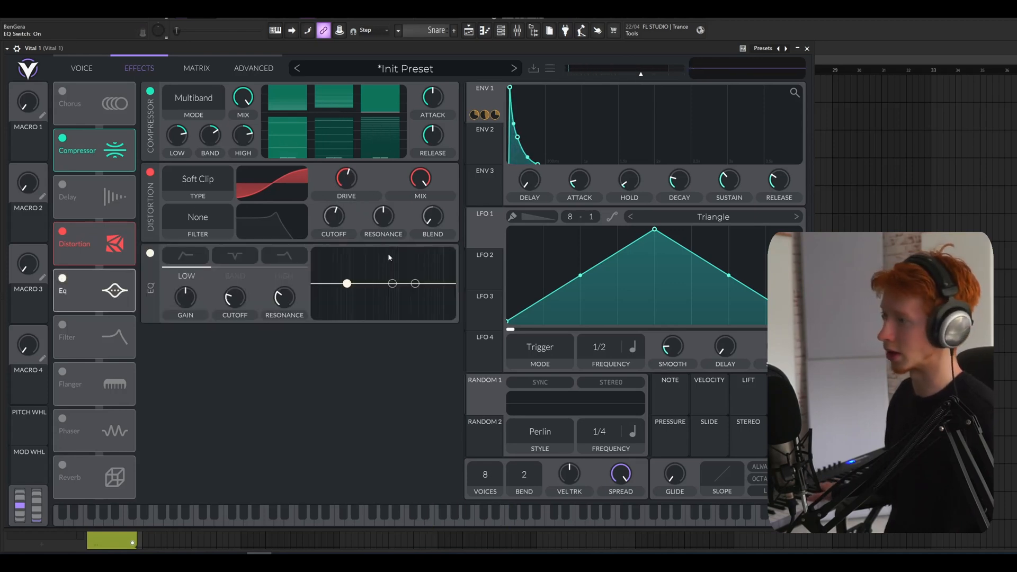
left_click(185, 255)
left_click_drag(347, 284, 403, 294)
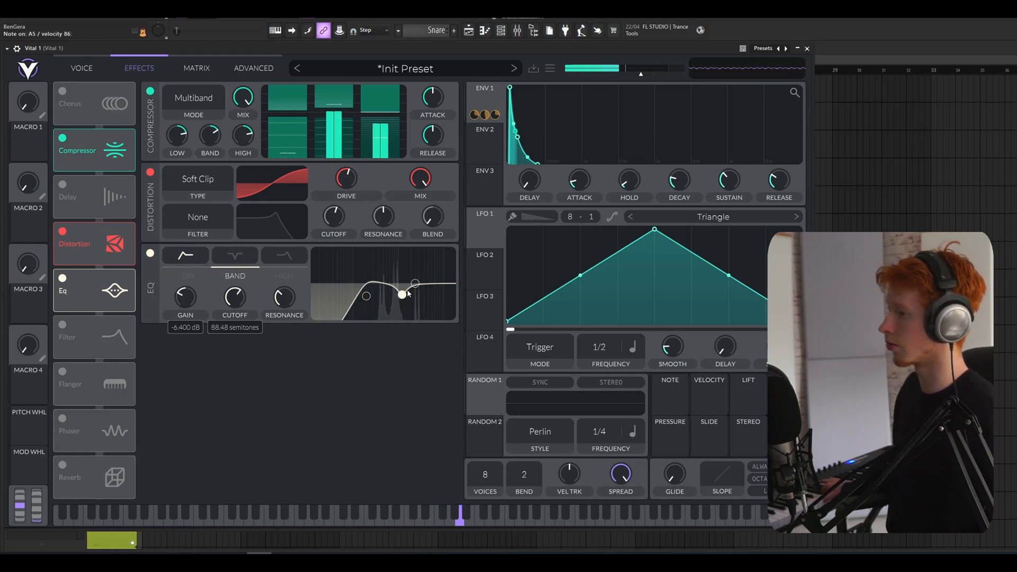
Enable the Delay effect in Ping Pong mode and set its first frequency to 1/16
left_click(62, 185)
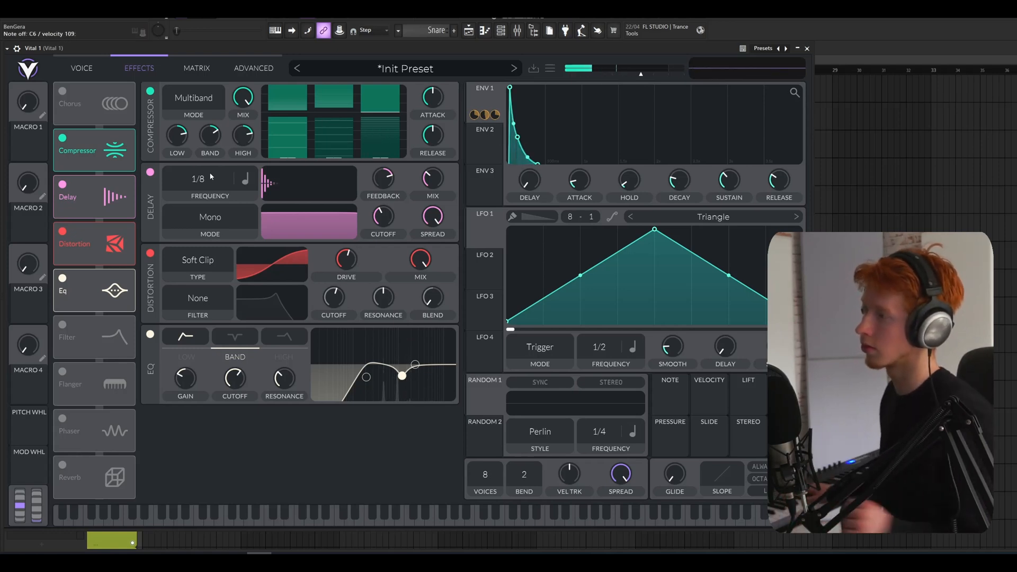
scroll(209, 217, "down", 2)
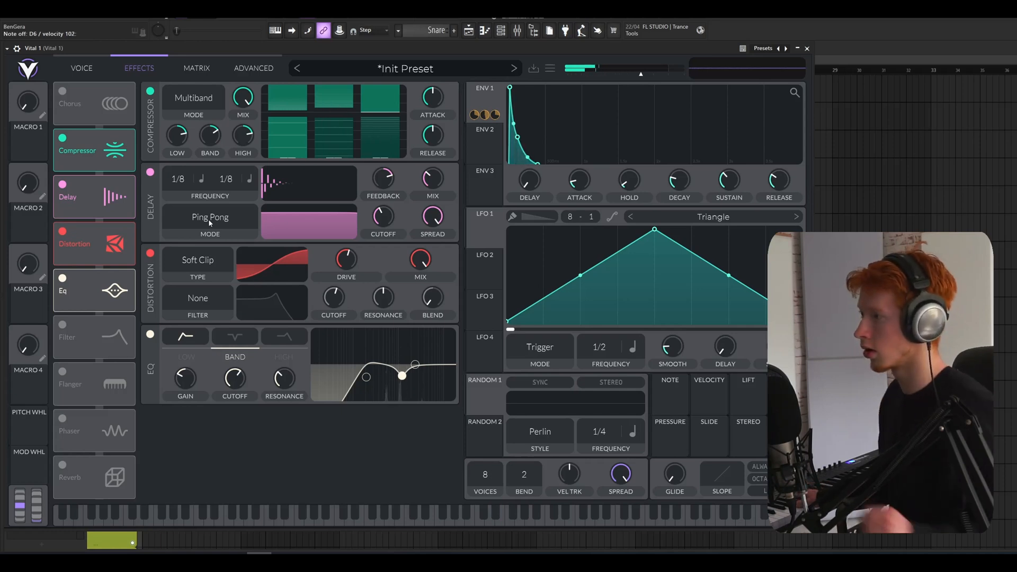
scroll(180, 182, "down", 1)
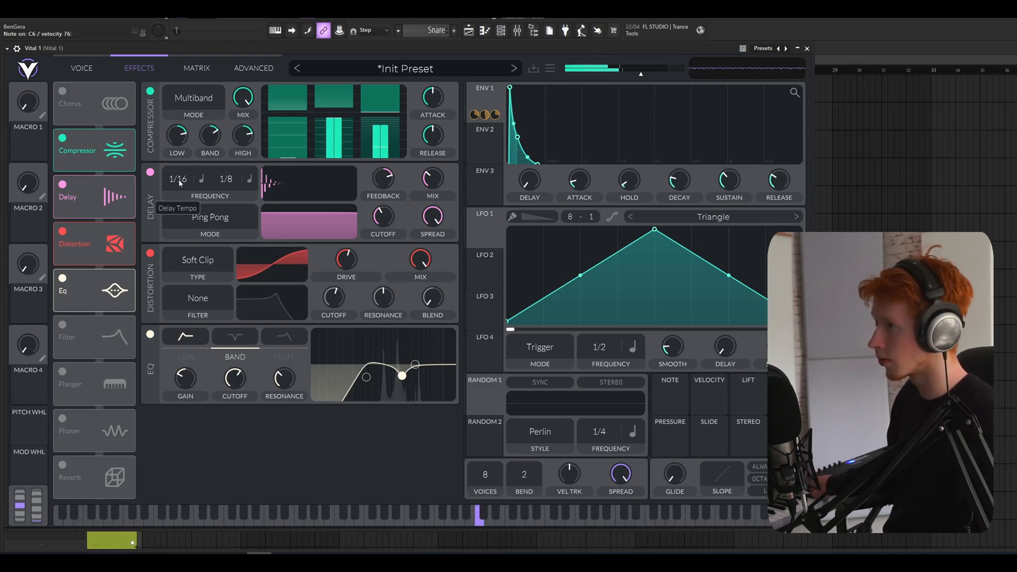
Enable the Reverb effect and raise its mix
left_click(62, 465)
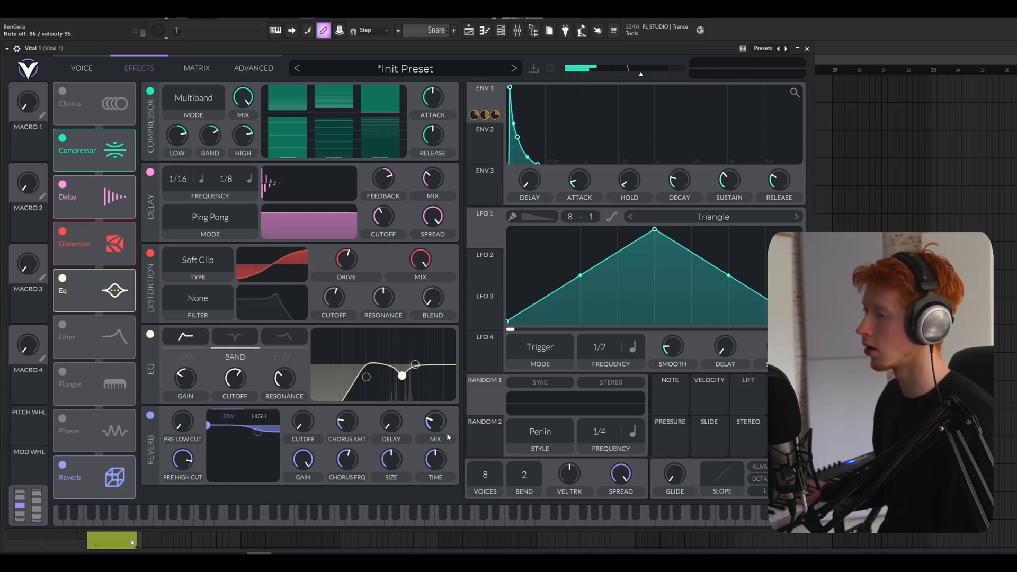
left_click_drag(440, 393, 438, 354)
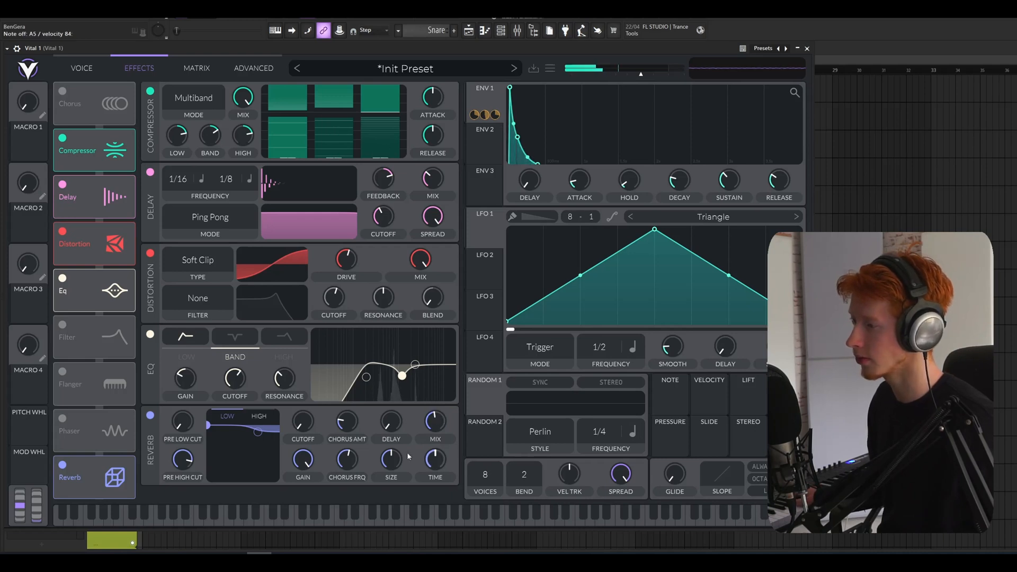
mouse_move(430, 425)
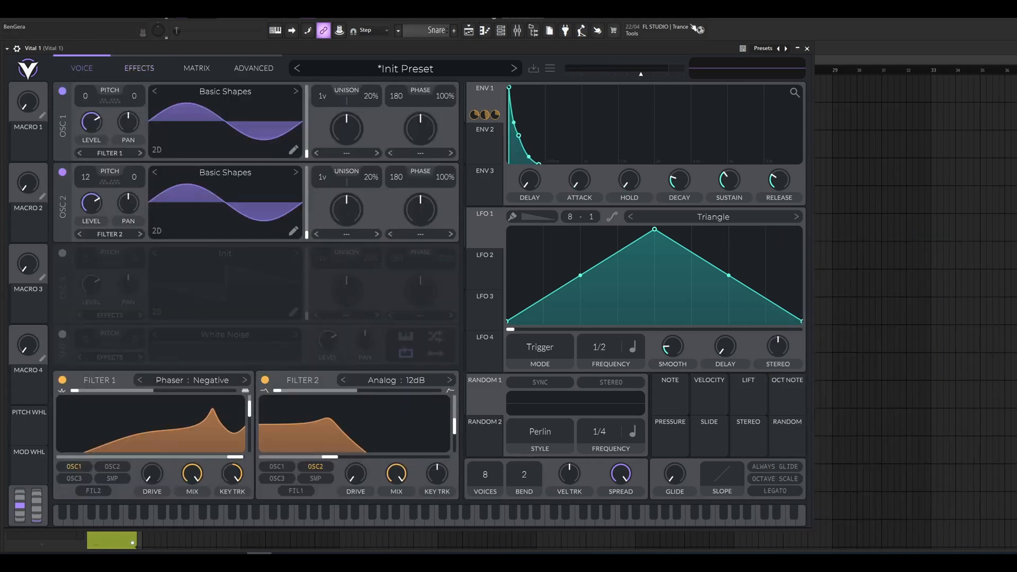
Save the sound as a preset named "basic pluck"
left_click(551, 69)
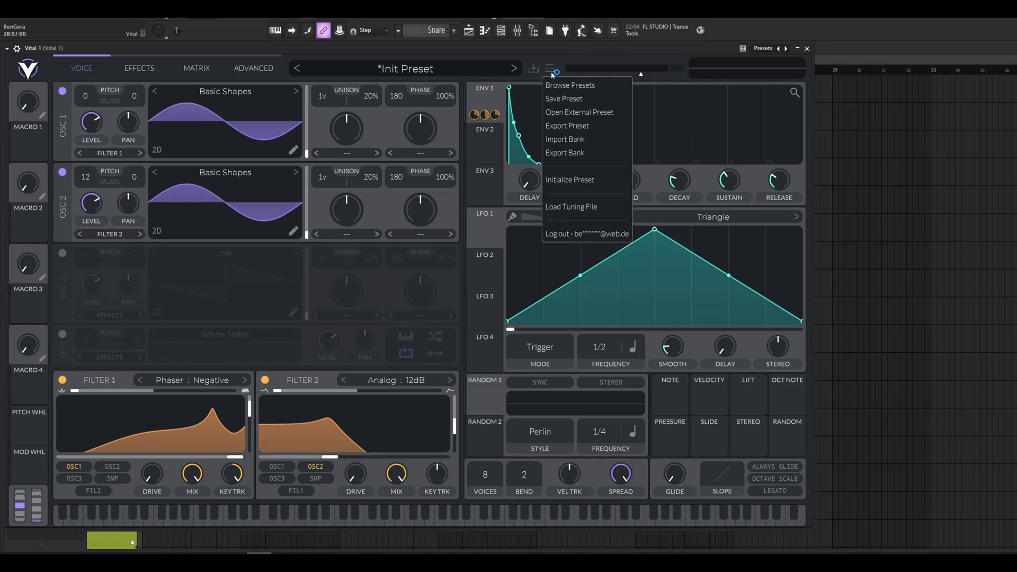
left_click(579, 99)
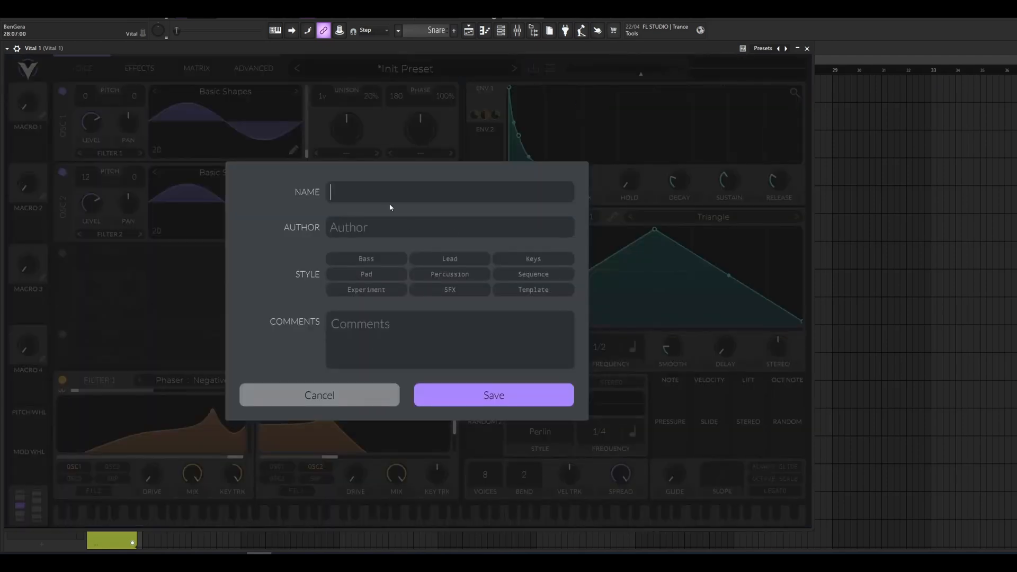
type("basic pluck")
left_click(456, 400)
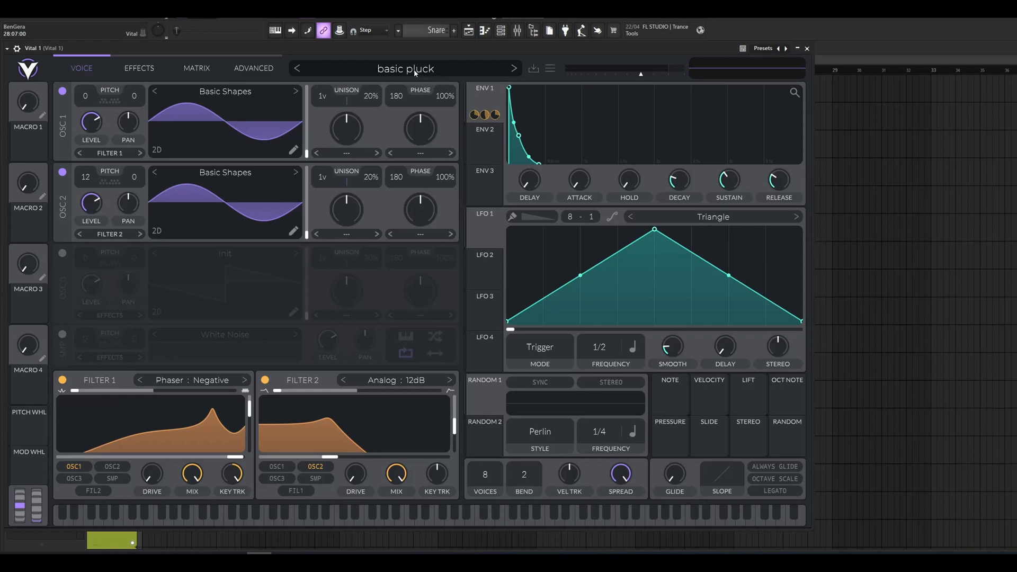
Browse the User folder in the preset browser to check the saved preset
left_click(414, 73)
scroll(159, 434, "down", 5)
left_click(105, 465)
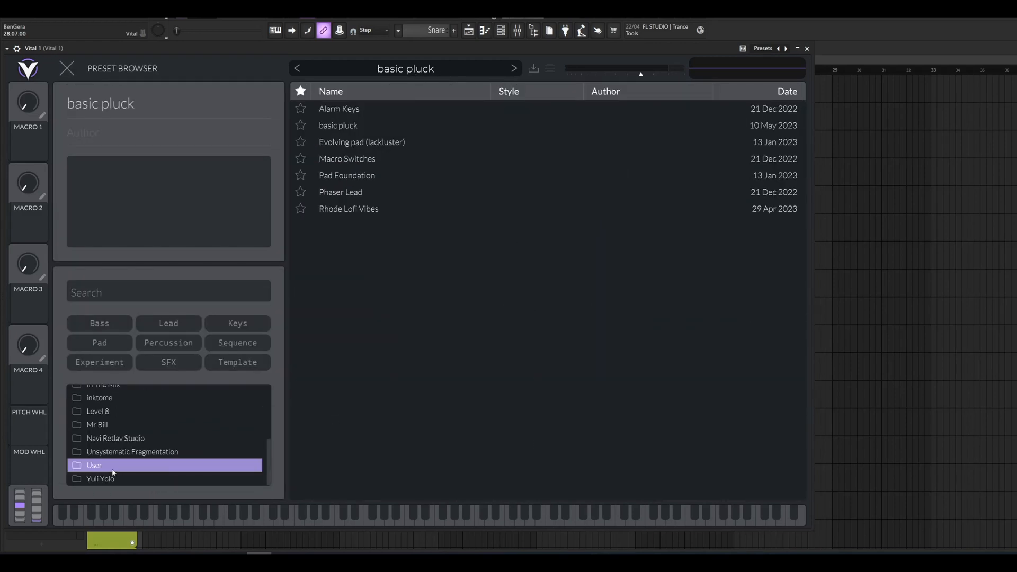